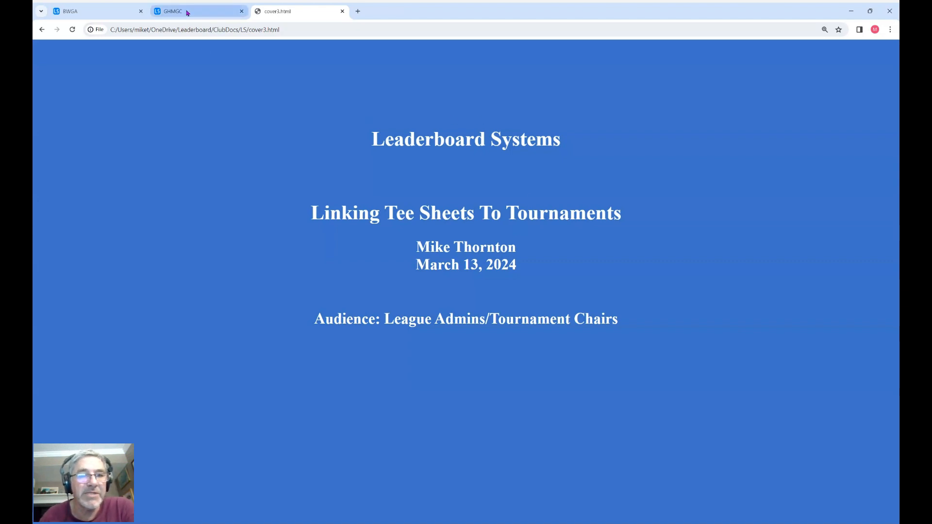
Step: Switch to the GHMGC site, refresh its tournaments home page and view the tee times list
{"action": "mouse_move", "coordinate": [187, 13]}
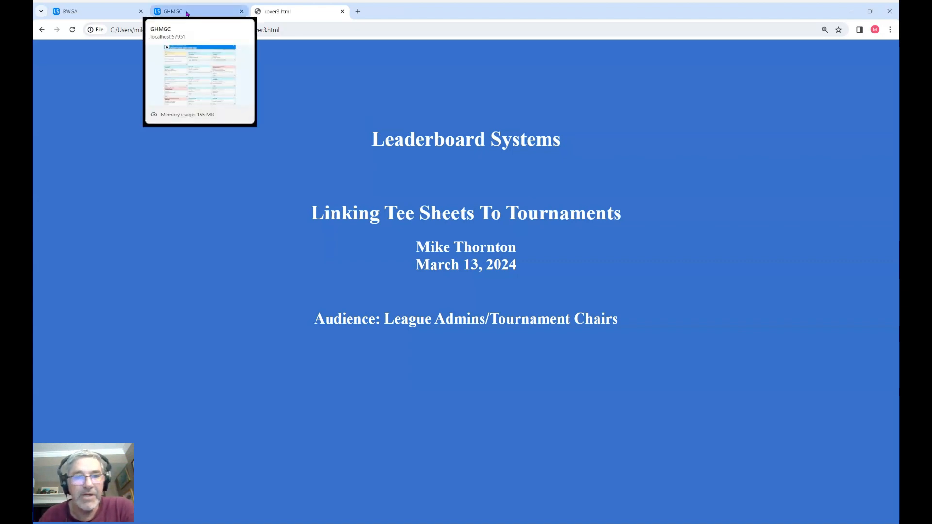
{"action": "left_click", "coordinate": [187, 13]}
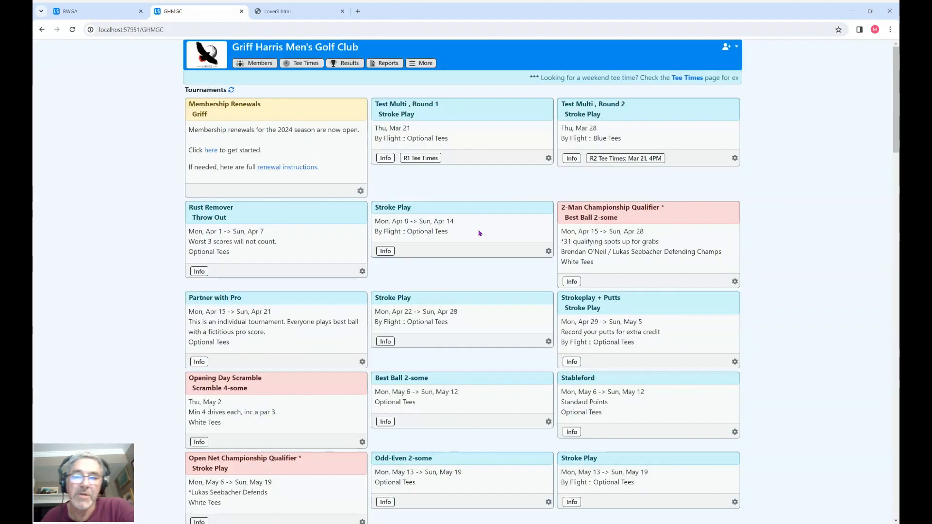
{"action": "left_click", "coordinate": [421, 63]}
{"action": "left_click", "coordinate": [382, 182]}
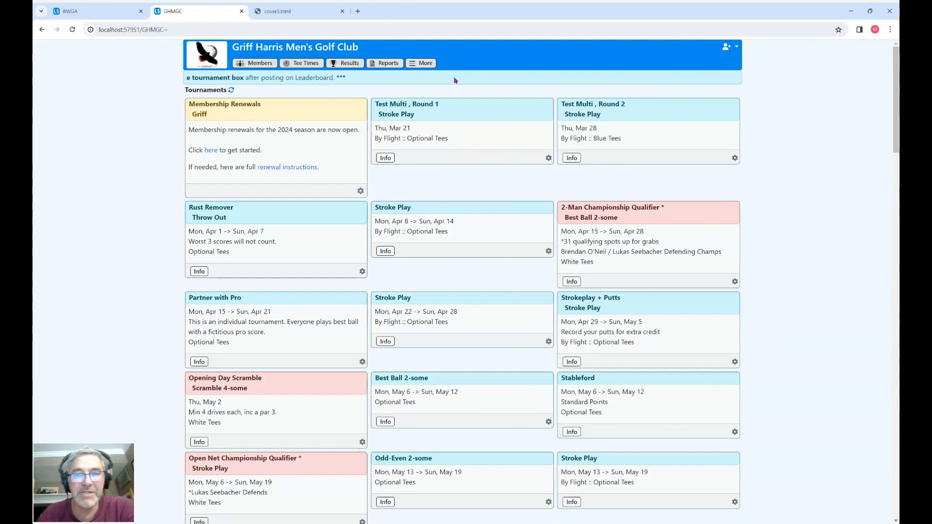
{"action": "left_click", "coordinate": [305, 63]}
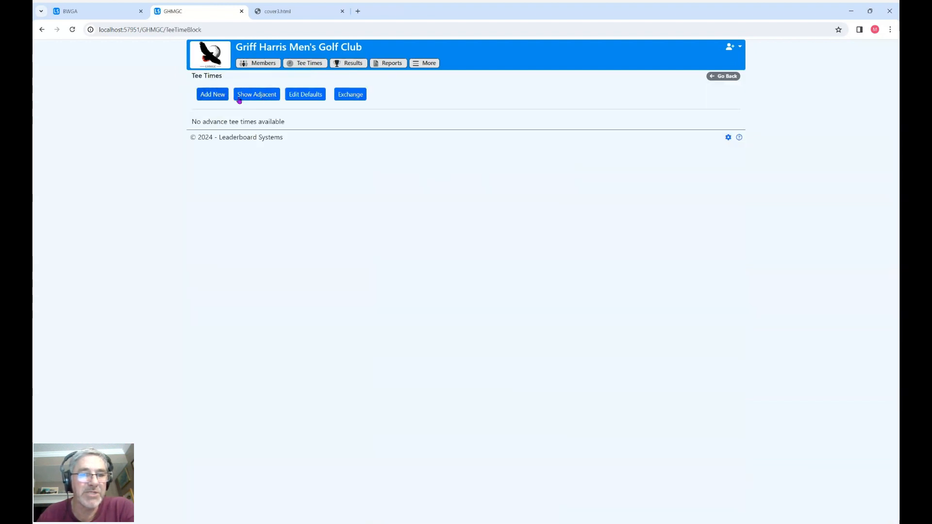
Step: From tournament administration, create a tee time block for Test Multi, Round 1 using the ThursdayLate configuration
{"action": "left_click", "coordinate": [424, 64]}
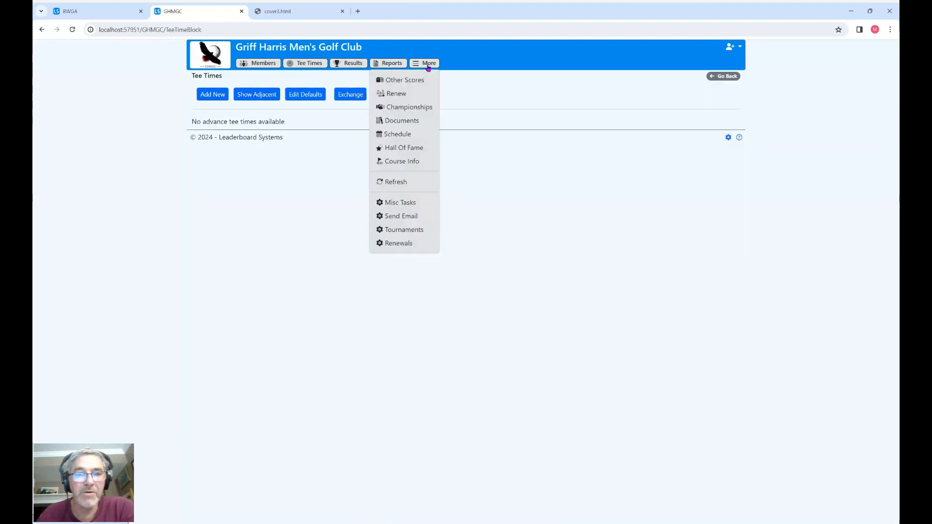
{"action": "left_click", "coordinate": [408, 230]}
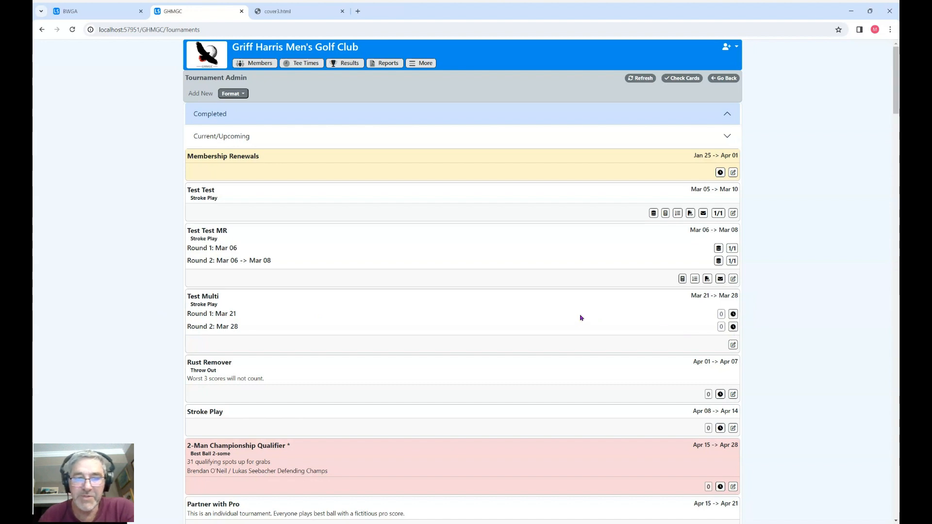
{"action": "left_click", "coordinate": [733, 315]}
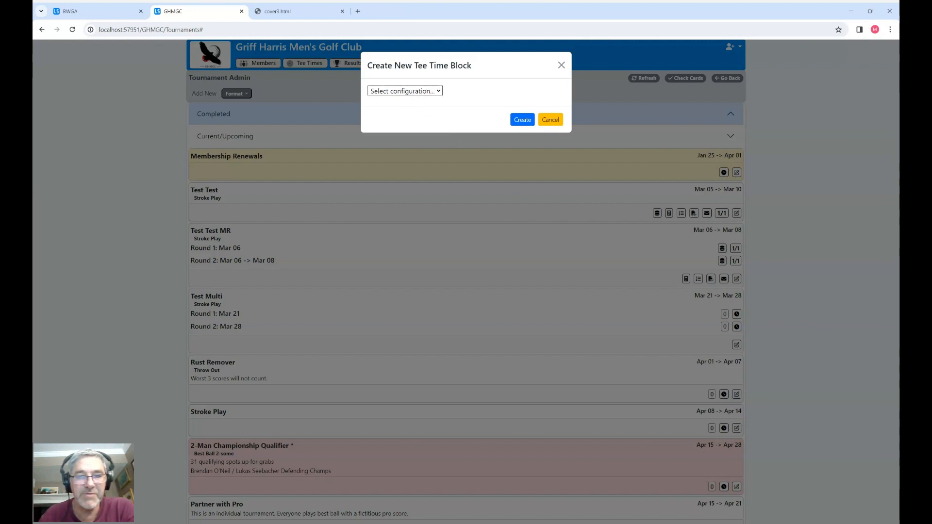
{"action": "left_click", "coordinate": [403, 130]}
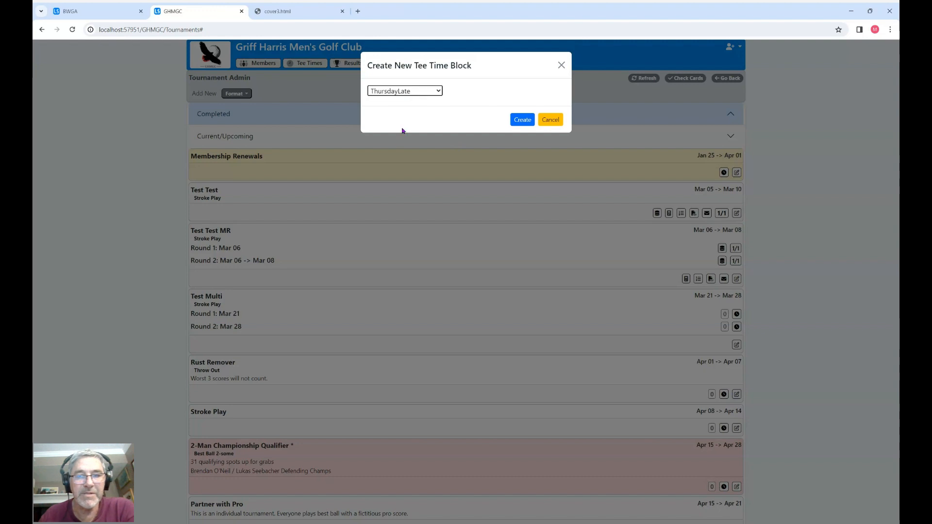
{"action": "left_click", "coordinate": [529, 124]}
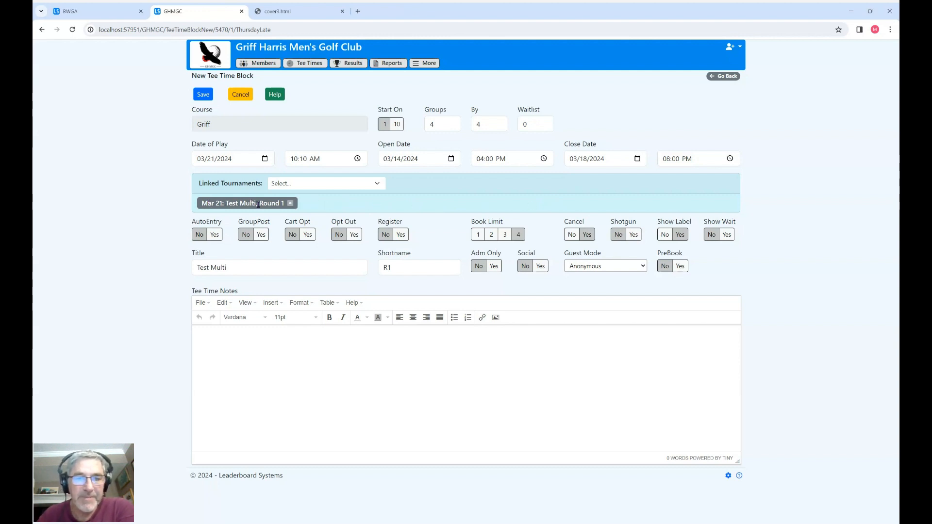
Step: Remove the linked tournament Test Multi, Round 1 from the new block and link it again
{"action": "left_click", "coordinate": [335, 187]}
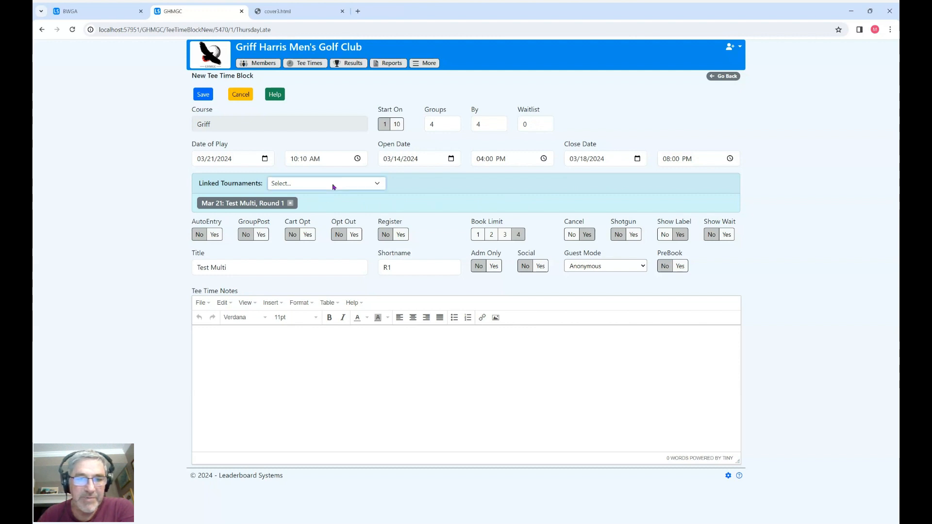
{"action": "left_click", "coordinate": [441, 189]}
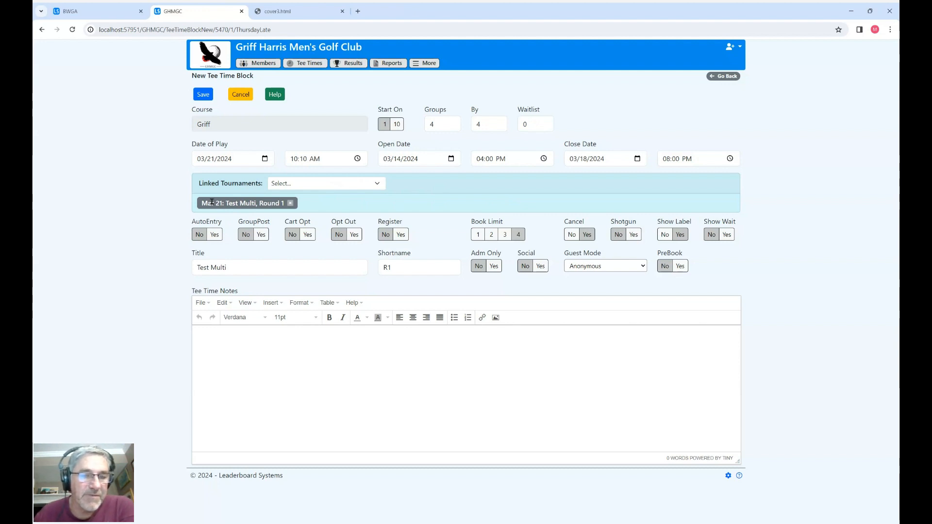
{"action": "left_click", "coordinate": [291, 204]}
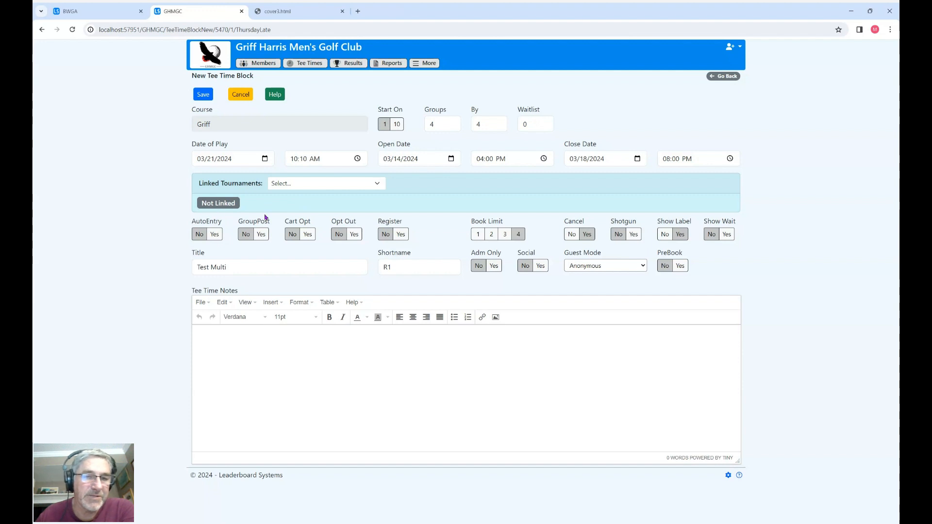
{"action": "left_click", "coordinate": [291, 187]}
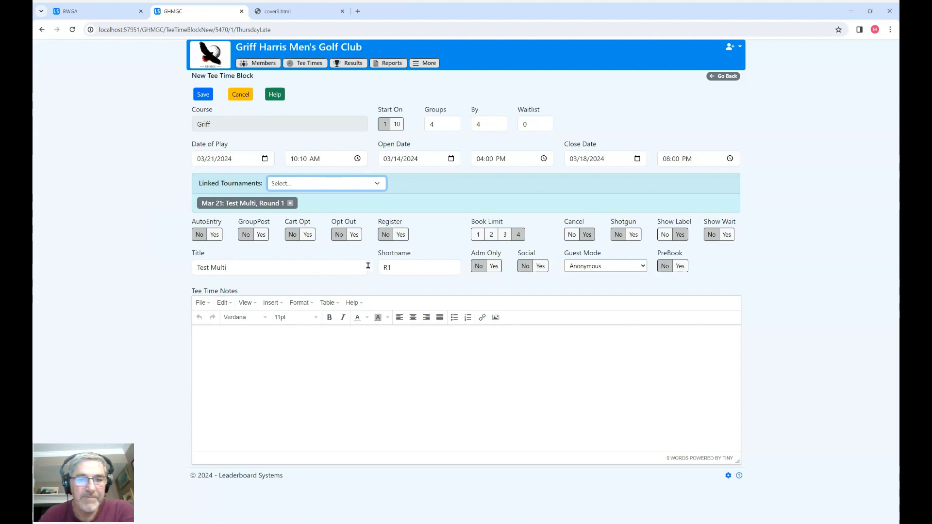
Step: Examine the shortname and title filled in for the new Round 1 tee time block
{"action": "left_click", "coordinate": [400, 270]}
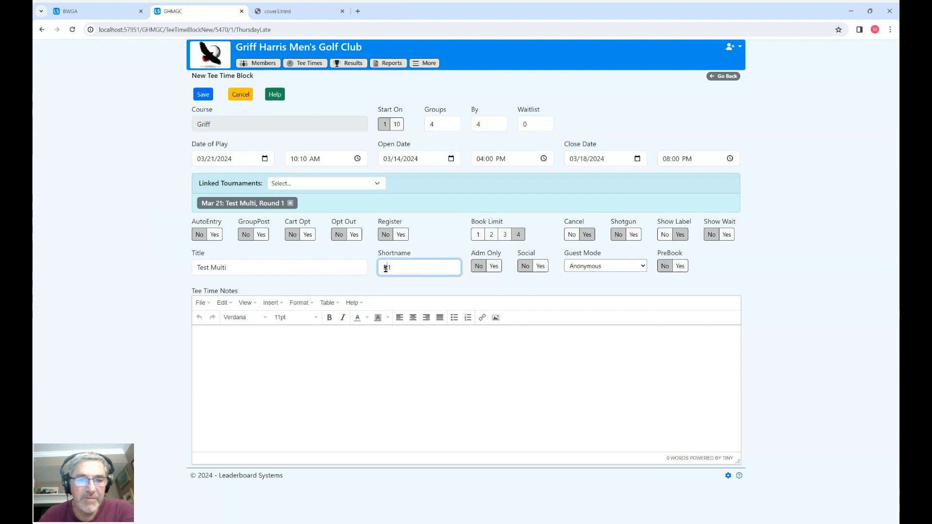
{"action": "left_click_drag", "start_coordinate": [387, 268], "coordinate": [391, 268]}
{"action": "double_click", "coordinate": [390, 268]}
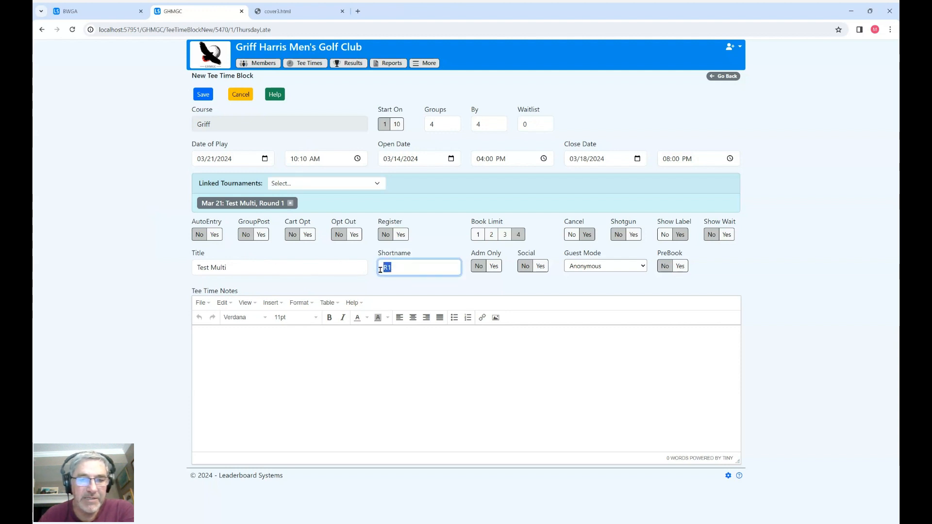
{"action": "left_click", "coordinate": [395, 270]}
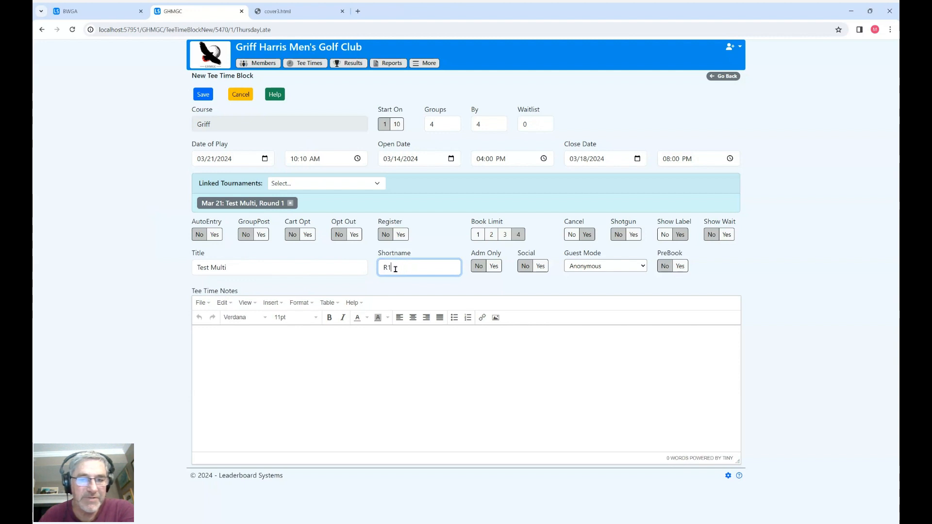
{"action": "left_click", "coordinate": [244, 269]}
{"action": "triple_click", "coordinate": [210, 268]}
{"action": "left_click", "coordinate": [261, 272]}
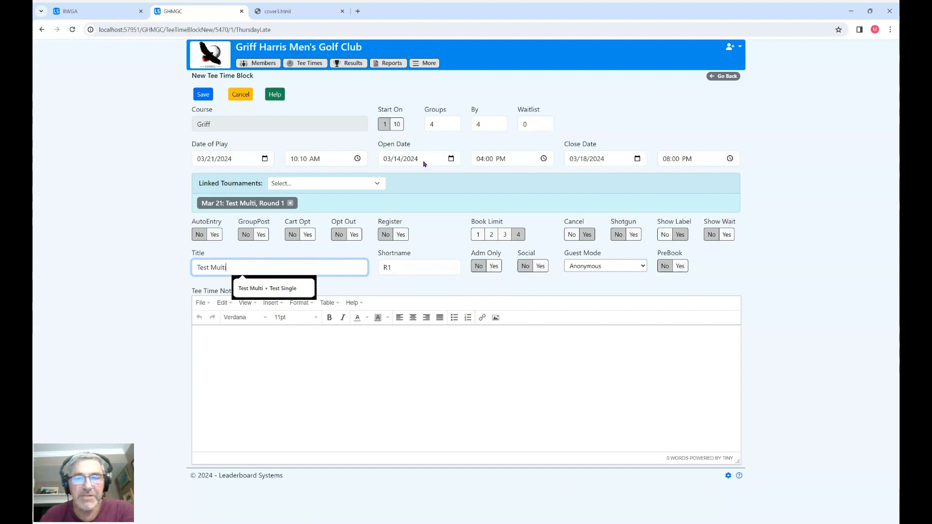
Step: Set the Round 1 block's open date to 03/10/2024 and save the block
{"action": "left_click", "coordinate": [452, 161]}
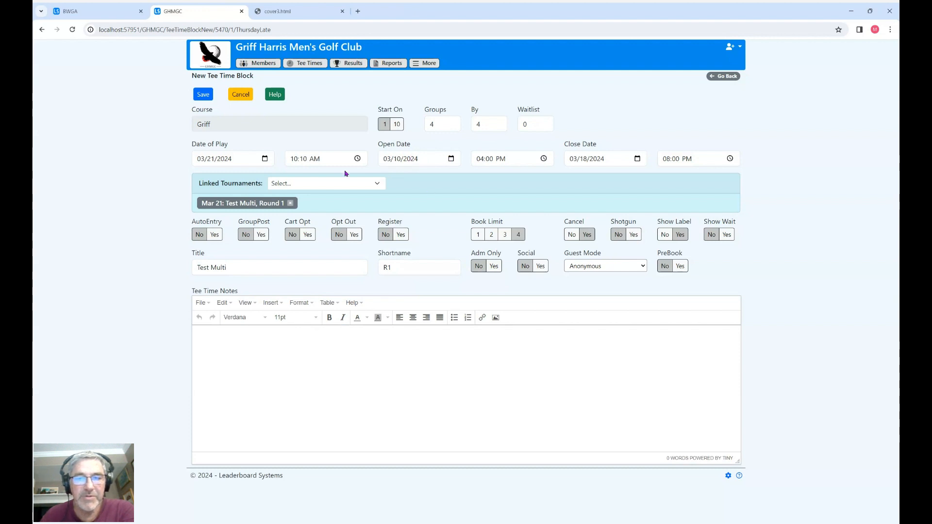
{"action": "left_click", "coordinate": [203, 95]}
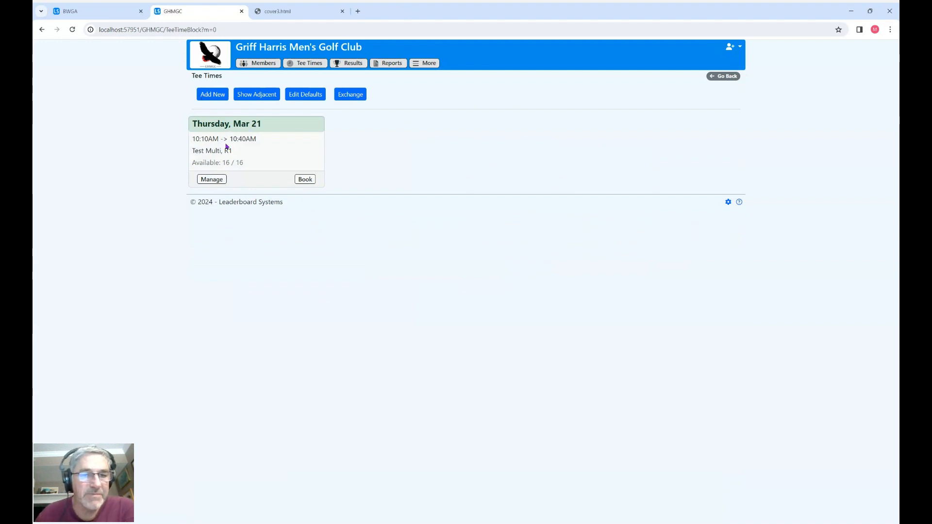
{"action": "left_click_drag", "start_coordinate": [194, 151], "coordinate": [219, 150]}
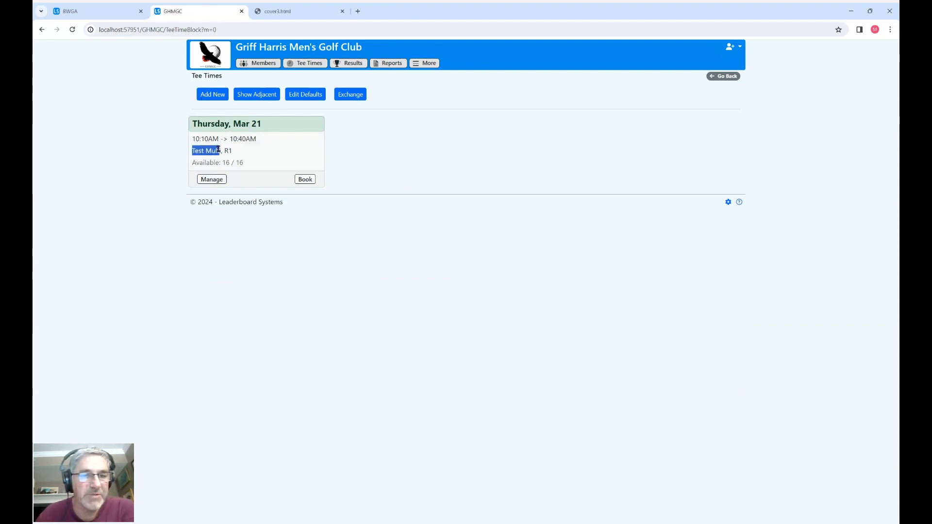
{"action": "left_click", "coordinate": [239, 155]}
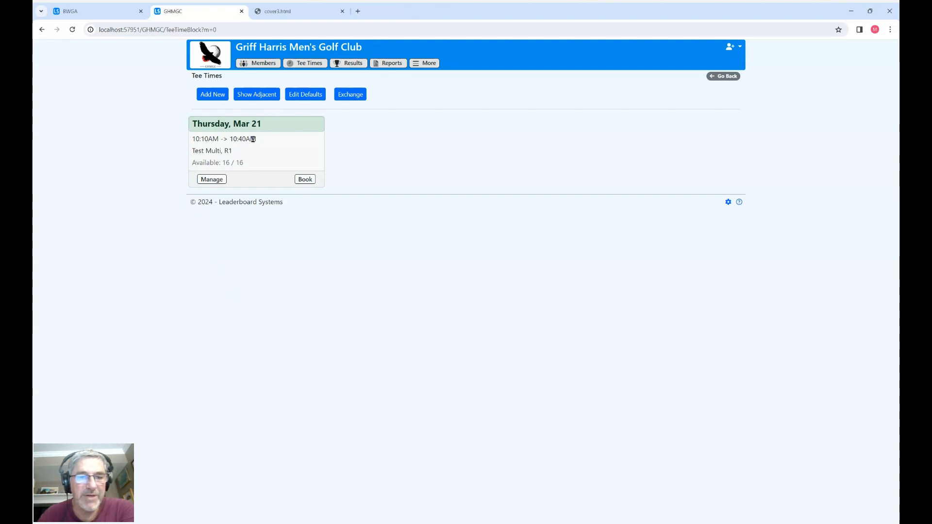
Step: Refresh the tournaments home page and open the R1 tee times for Test Multi, Round 1
{"action": "left_click", "coordinate": [429, 65]}
{"action": "left_click", "coordinate": [403, 187]}
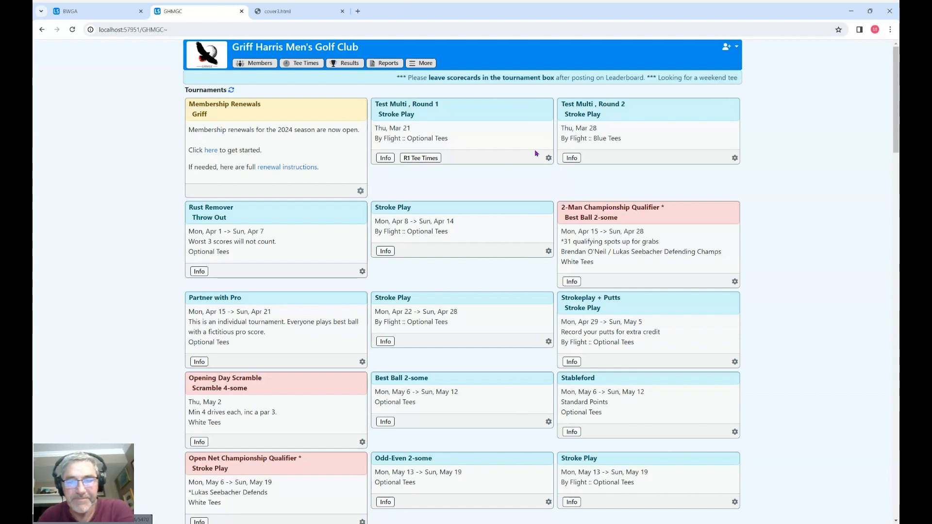
{"action": "left_click", "coordinate": [421, 160]}
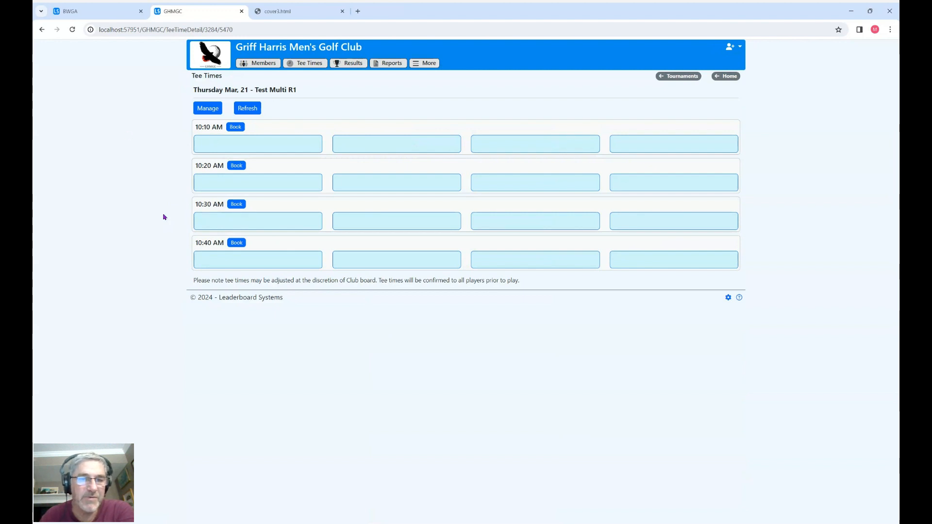
Step: Book the 10:10 AM tee time with the member found by last name as player 1, playing the White tees
{"action": "left_click", "coordinate": [235, 127]}
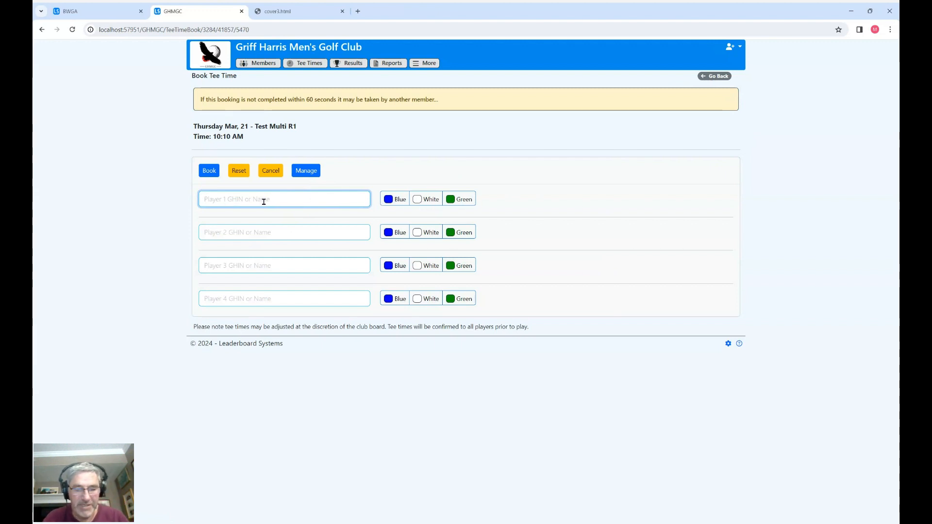
{"action": "type", "text": "thornton"}
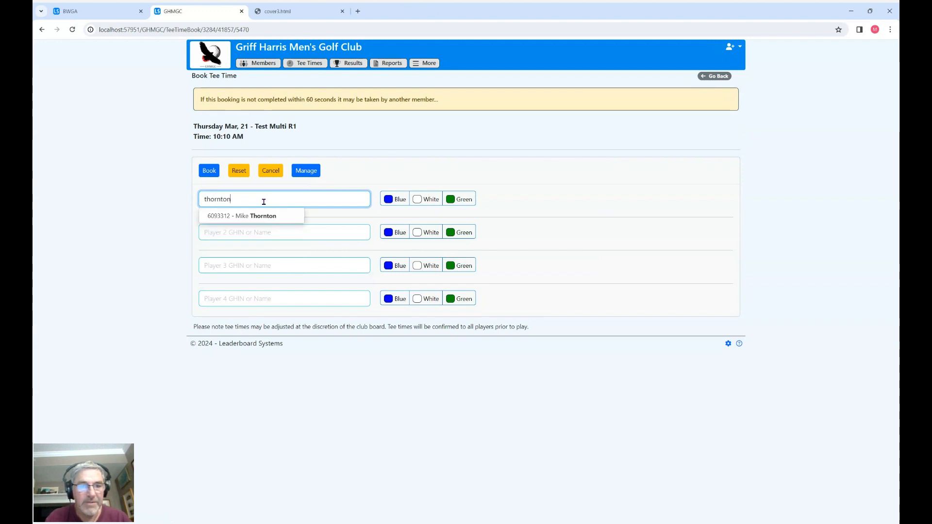
{"action": "left_click", "coordinate": [257, 216]}
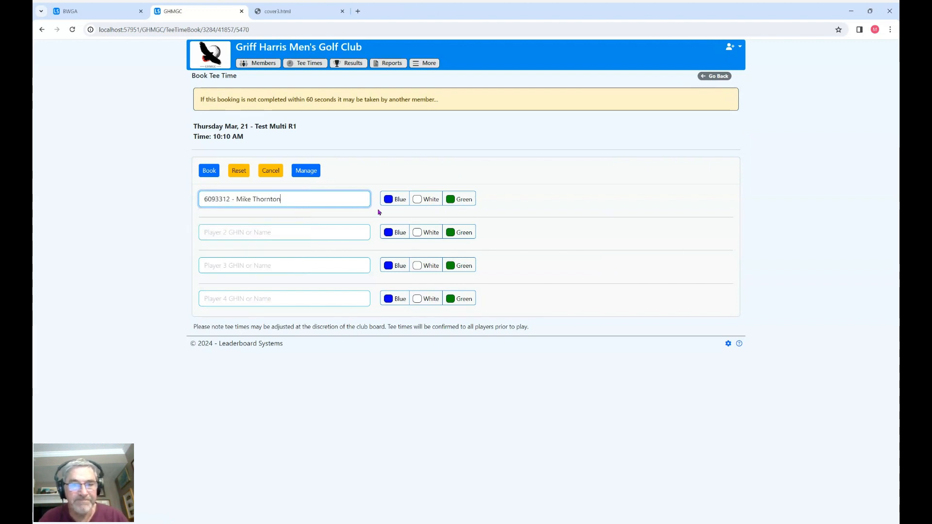
{"action": "left_click", "coordinate": [424, 201]}
{"action": "left_click", "coordinate": [210, 173]}
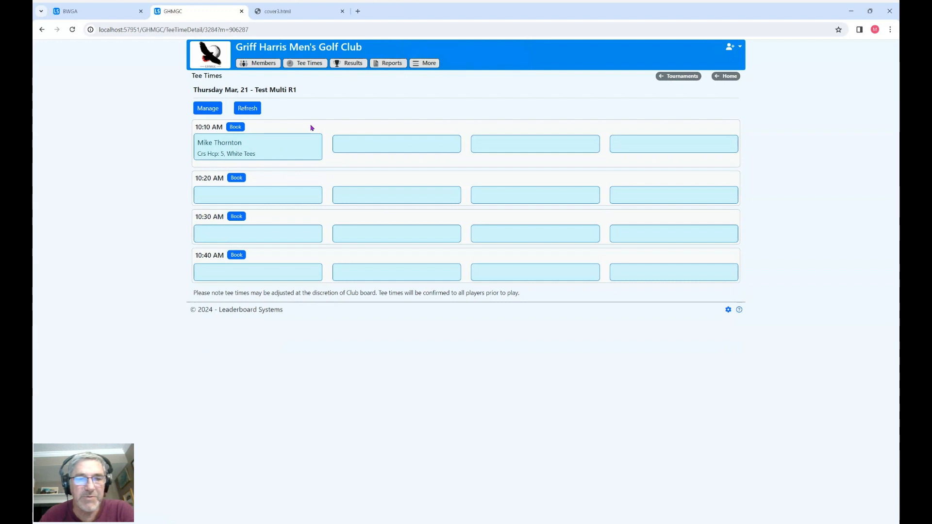
Step: From the tee times page, create a new block linked to Mar 28: Test Multi, Round 2 with the ThursdayLate configuration
{"action": "left_click", "coordinate": [315, 54]}
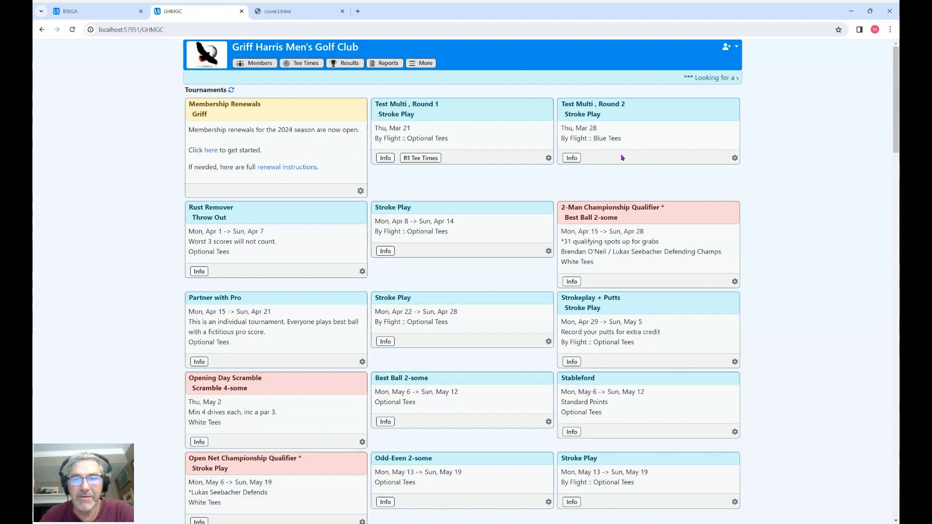
{"action": "left_click", "coordinate": [306, 67]}
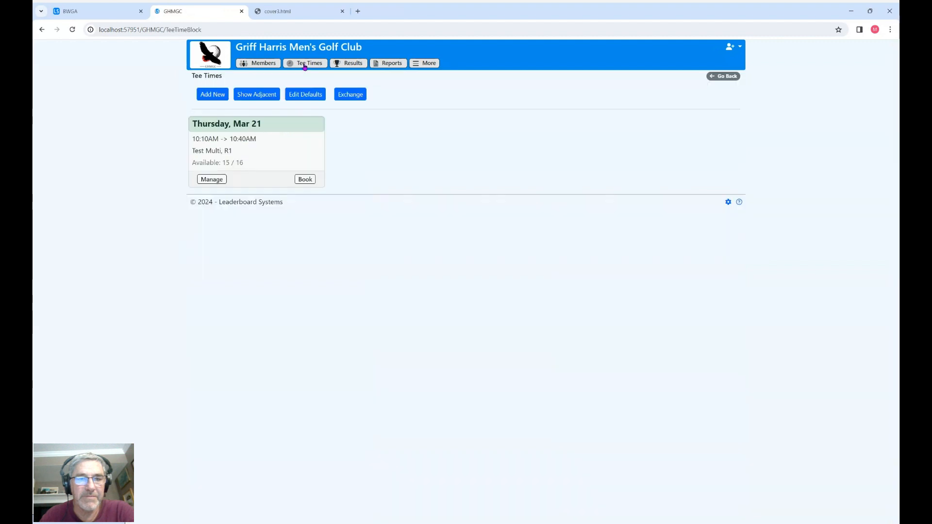
{"action": "left_click", "coordinate": [215, 97]}
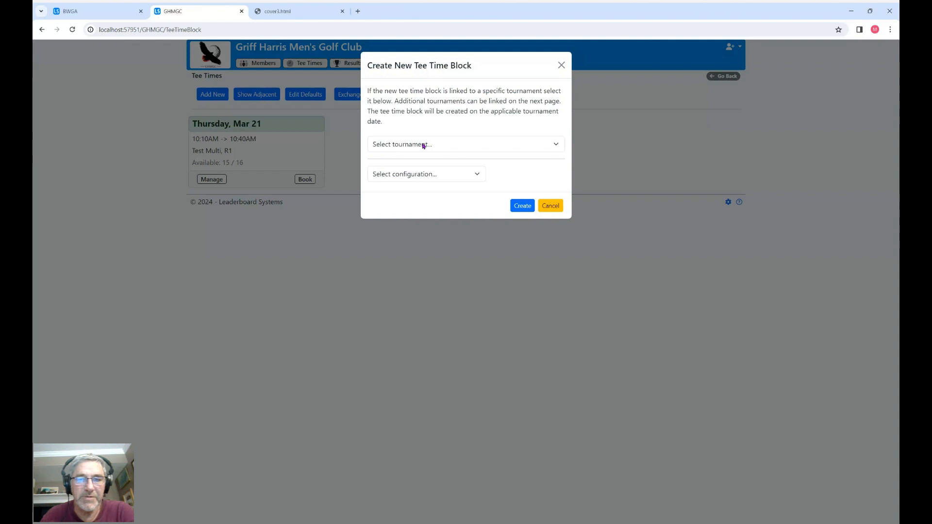
{"action": "left_click", "coordinate": [445, 146]}
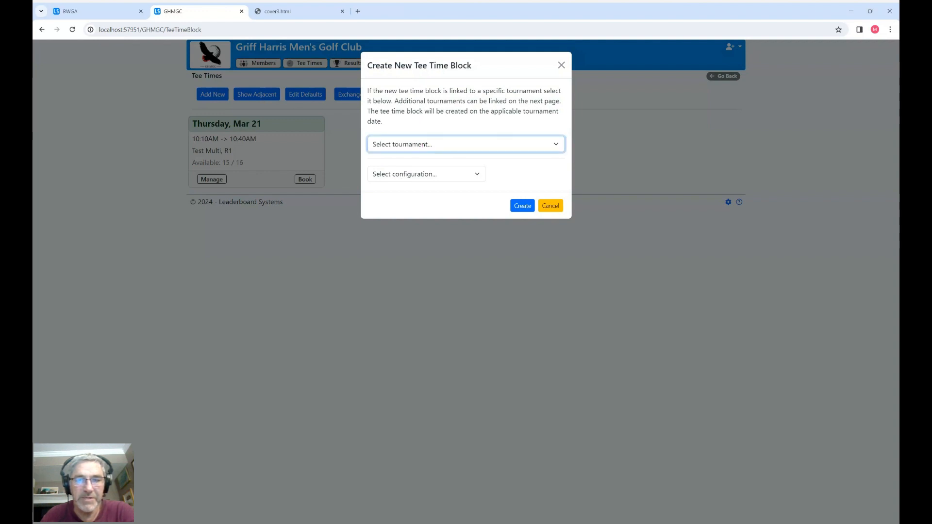
{"action": "left_click", "coordinate": [438, 178]}
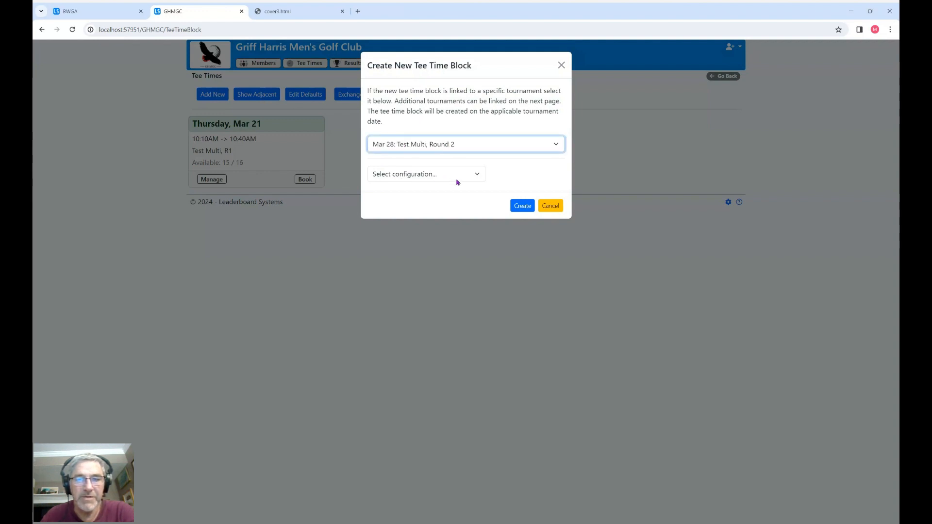
{"action": "left_click", "coordinate": [413, 176]}
{"action": "left_click", "coordinate": [436, 193]}
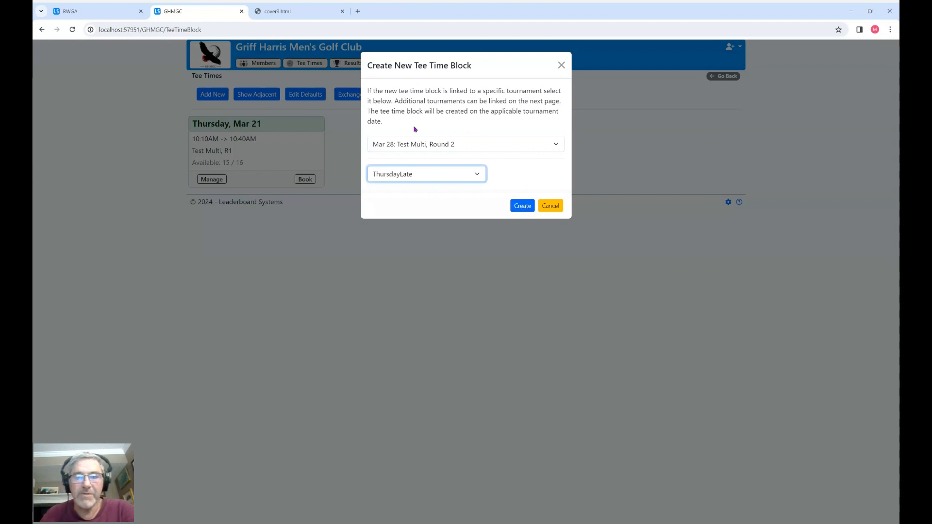
{"action": "left_click", "coordinate": [514, 209]}
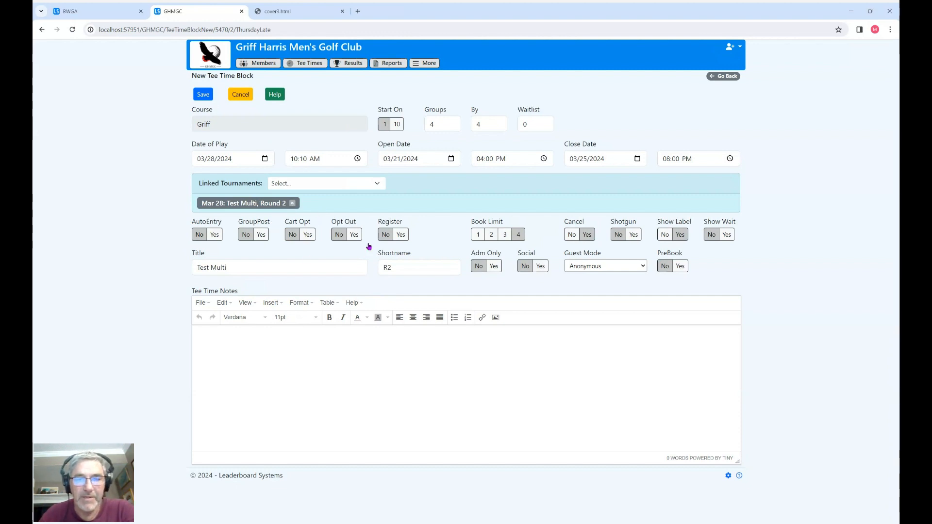
Step: Review the shortname and title of the new Round 2 tee time block
{"action": "left_click_drag", "start_coordinate": [393, 266], "coordinate": [373, 270]}
{"action": "left_click_drag", "start_coordinate": [257, 266], "coordinate": [199, 267]}
{"action": "left_click", "coordinate": [235, 269]}
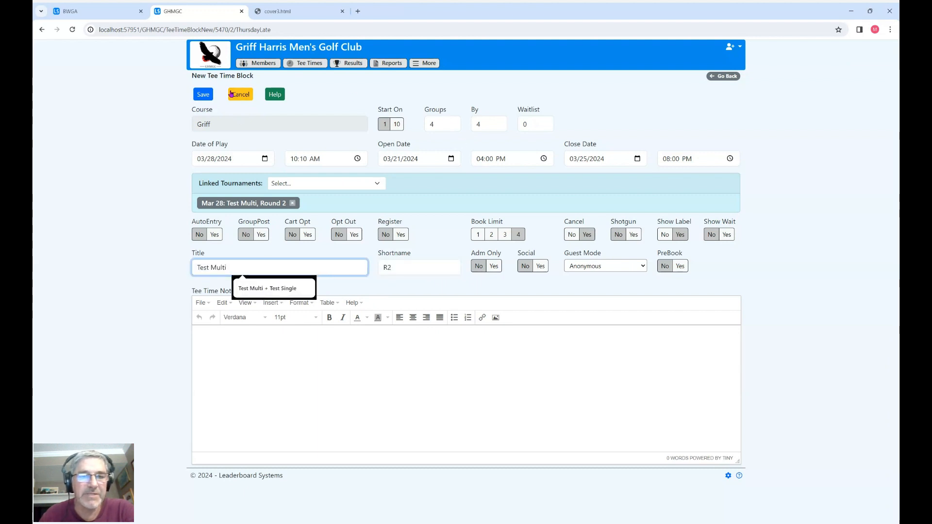
Step: Save the Round 2 tee time block for Test Multi and go back to the refreshed tournaments home page
{"action": "left_click", "coordinate": [204, 95]}
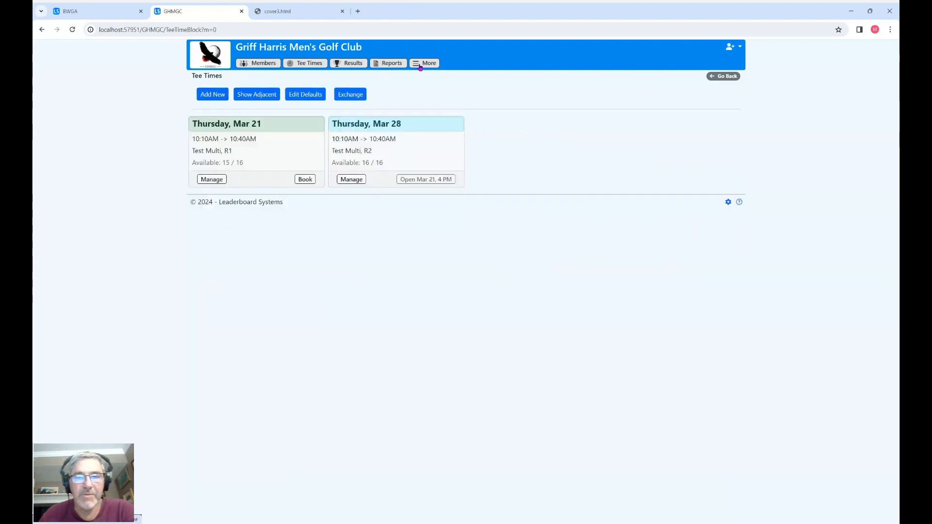
{"action": "left_click", "coordinate": [419, 67]}
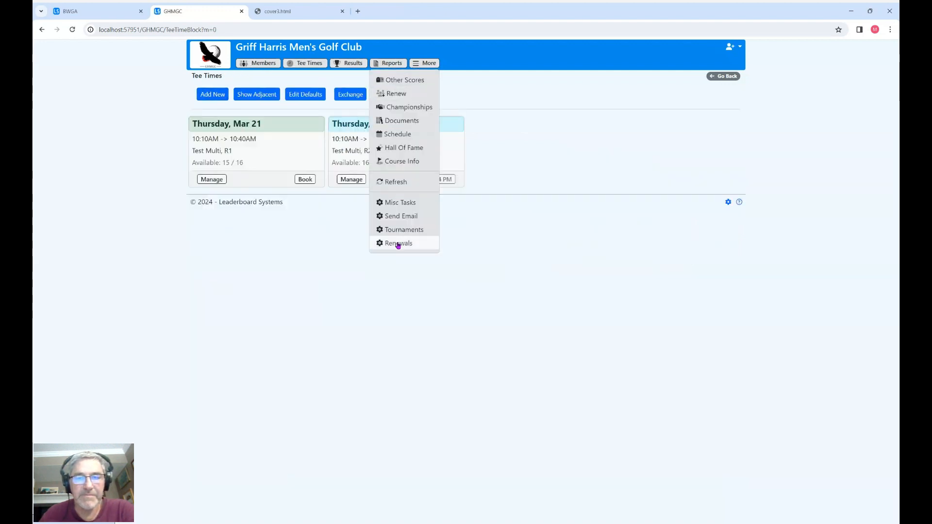
{"action": "left_click", "coordinate": [397, 183]}
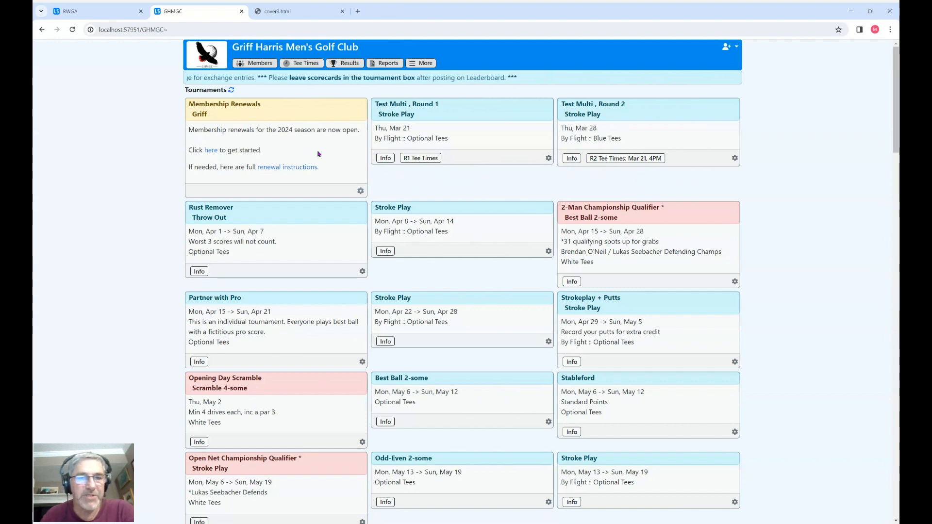
Step: On the BWGA site, hide the 18H tournaments and open the R1 tee times for Founders Cup - Gold, Round 1
{"action": "mouse_move", "coordinate": [97, 16]}
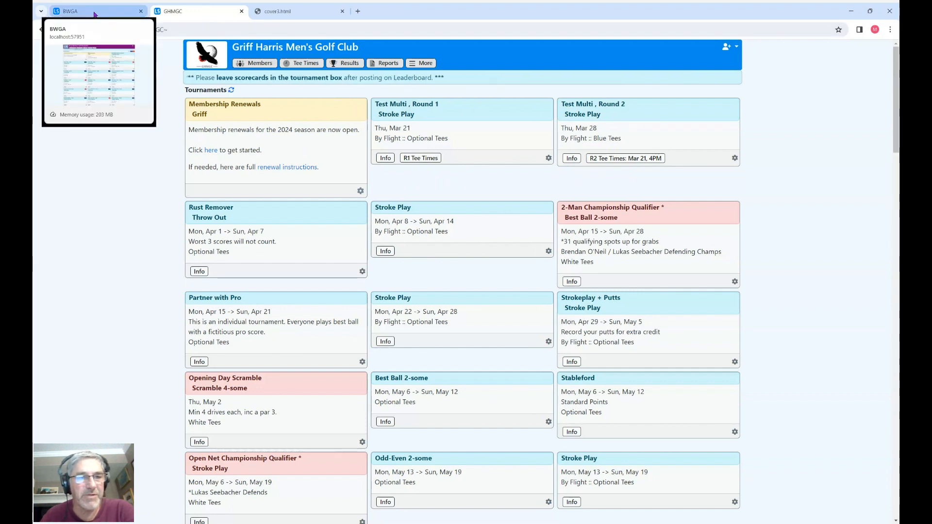
{"action": "left_click", "coordinate": [95, 14]}
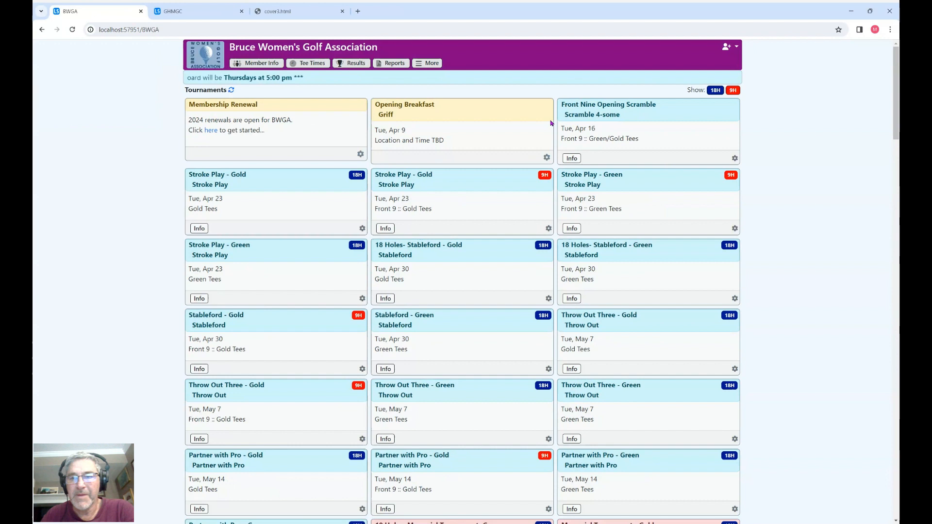
{"action": "left_click", "coordinate": [716, 90]}
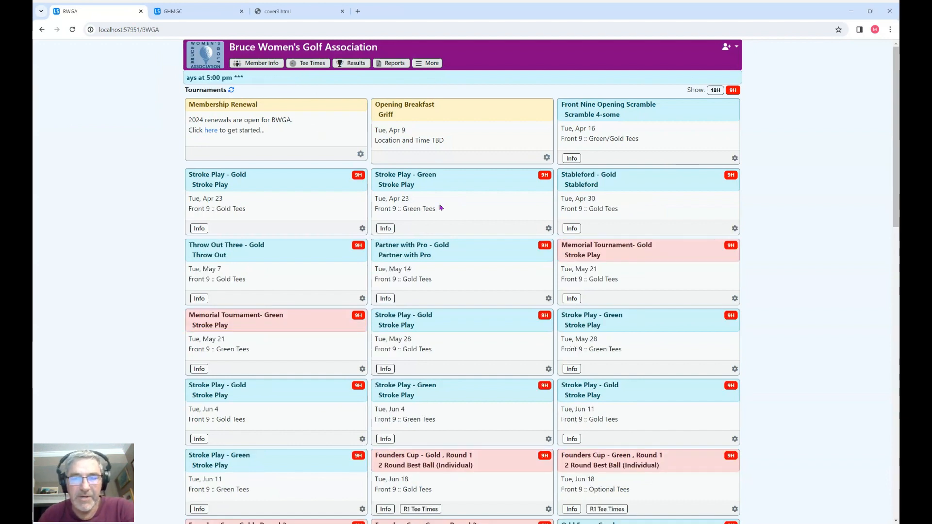
{"action": "scroll", "coordinate": [351, 185], "scroll_direction": "down", "scroll_amount": 3}
{"action": "scroll", "coordinate": [351, 185], "scroll_direction": "down", "scroll_amount": 2}
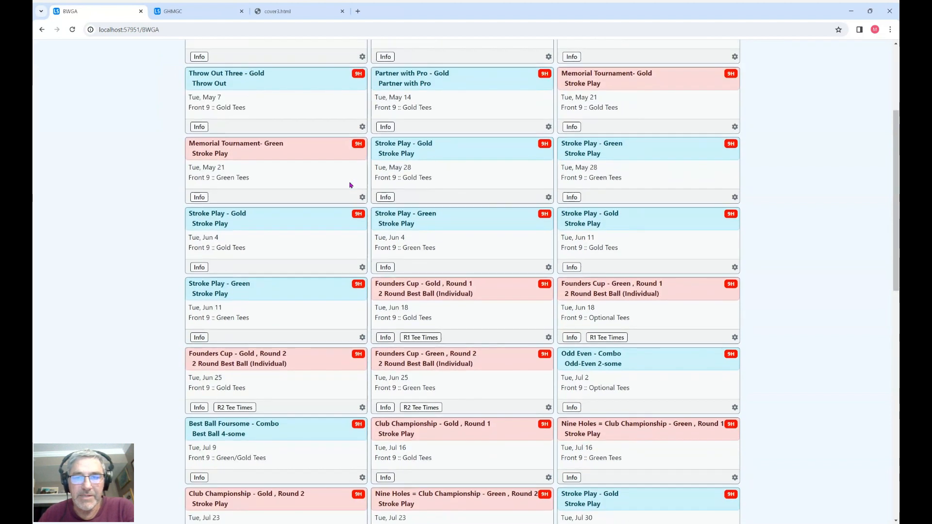
{"action": "scroll", "coordinate": [482, 197], "scroll_direction": "down", "scroll_amount": 2}
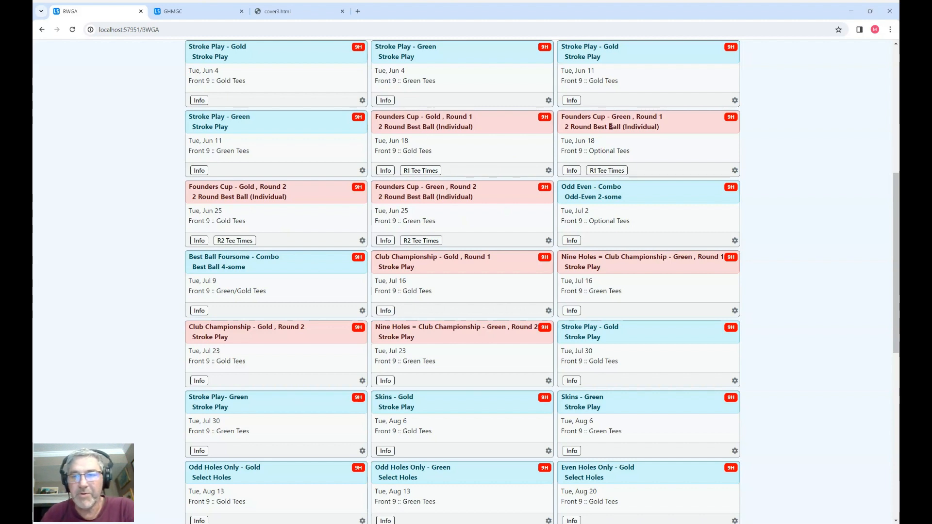
{"action": "left_click", "coordinate": [425, 171]}
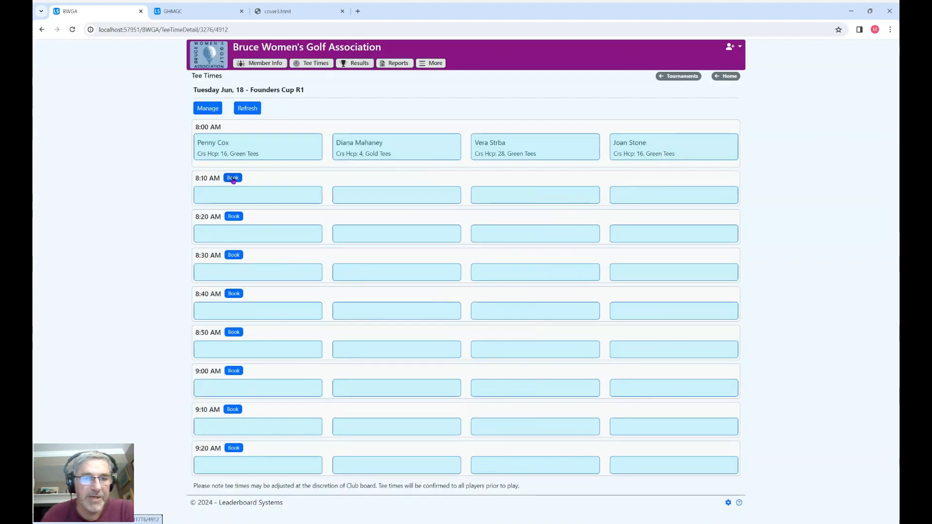
Step: Start booking the 8:10 AM tee time, picking members found by last name as player 1 and player 2
{"action": "left_click", "coordinate": [233, 178]}
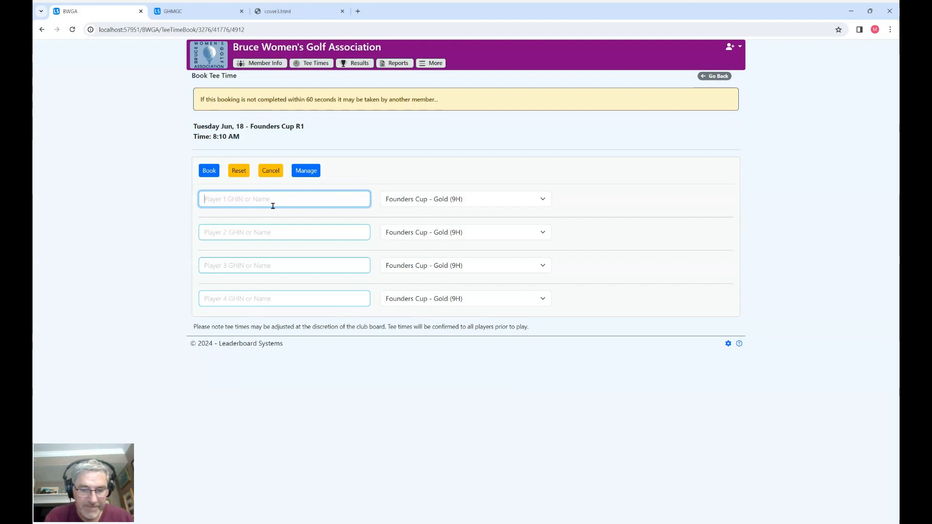
{"action": "type", "text": "gr"}
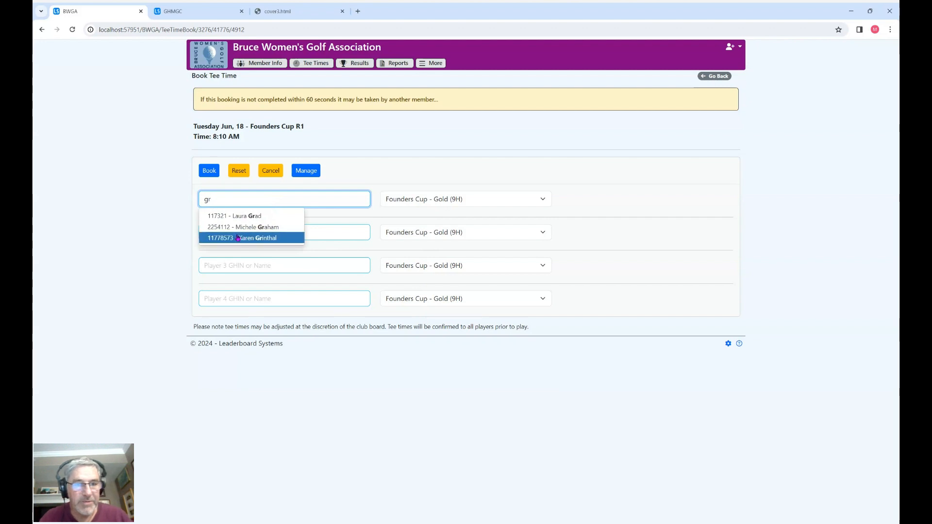
{"action": "left_click", "coordinate": [244, 216]}
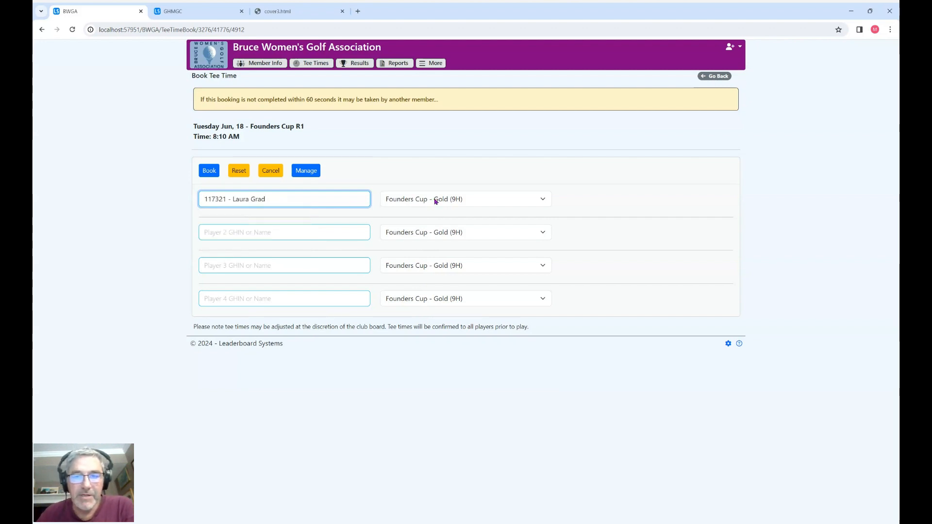
{"action": "left_click", "coordinate": [290, 232]}
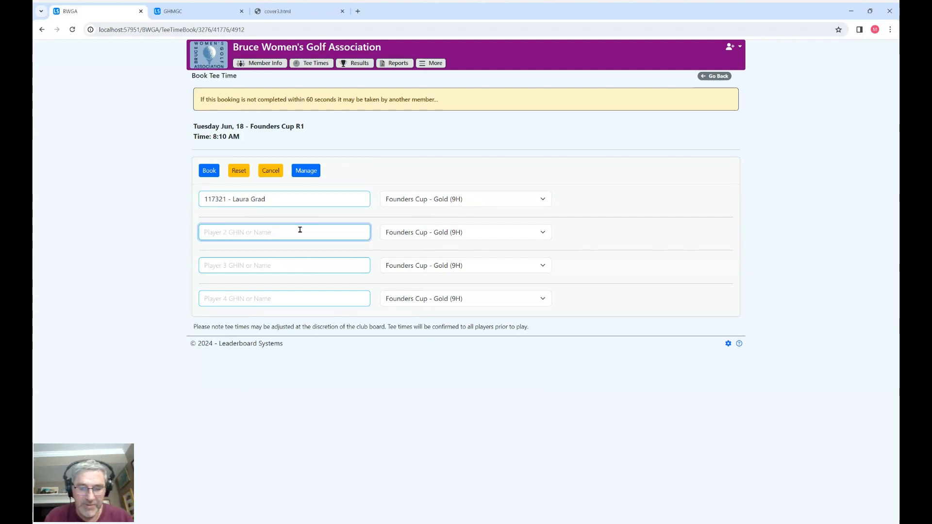
{"action": "type", "text": "h"}
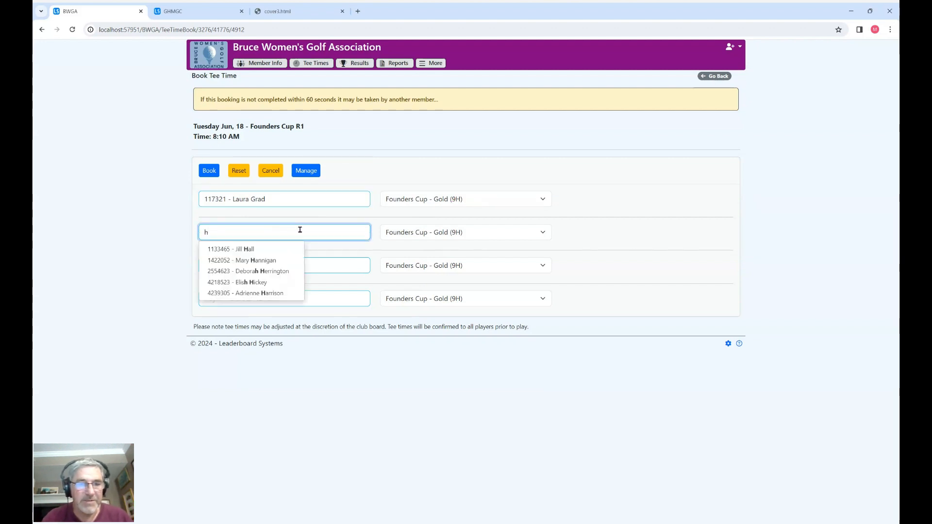
{"action": "left_click", "coordinate": [254, 250]}
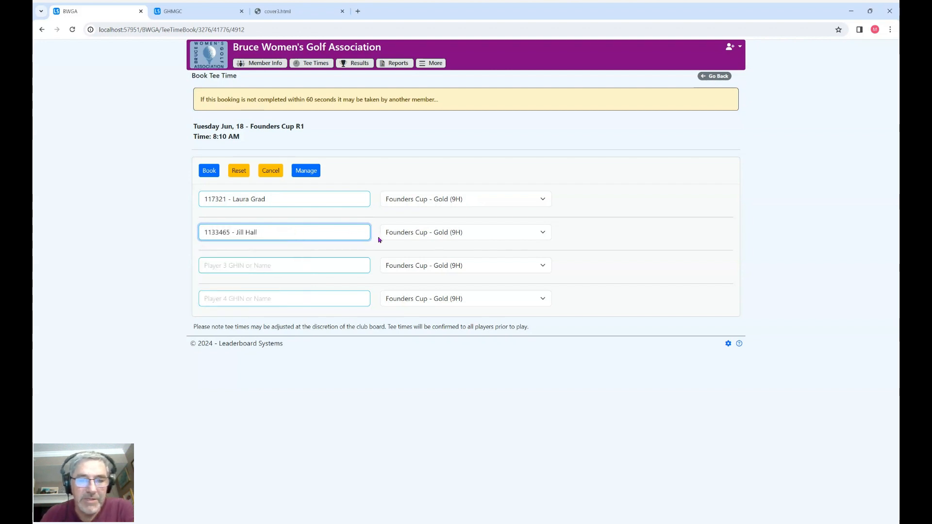
Step: Enter player 2 in Founders Cup - Green (9H) and choose the Green/Gold tees
{"action": "left_click", "coordinate": [440, 235]}
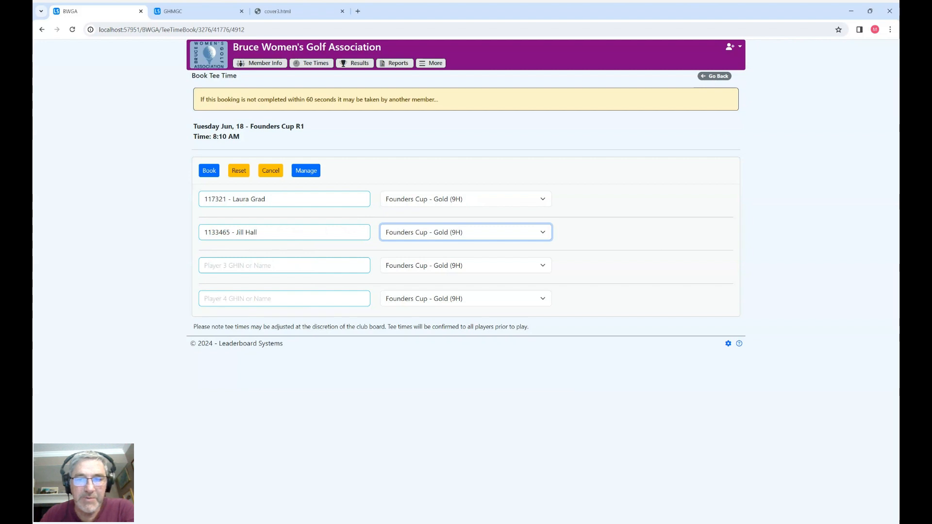
{"action": "left_click", "coordinate": [433, 257]}
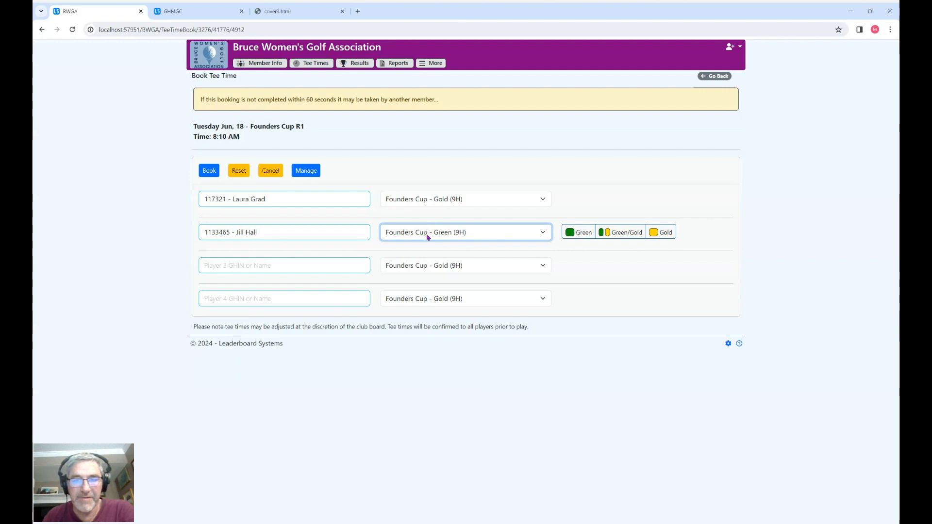
{"action": "left_click", "coordinate": [427, 264]}
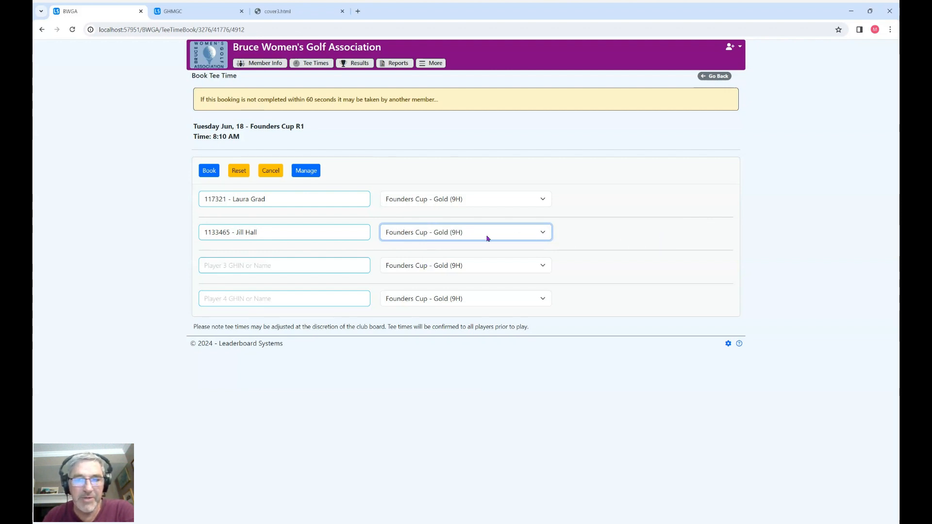
{"action": "left_click", "coordinate": [451, 254]}
{"action": "left_click", "coordinate": [583, 233]}
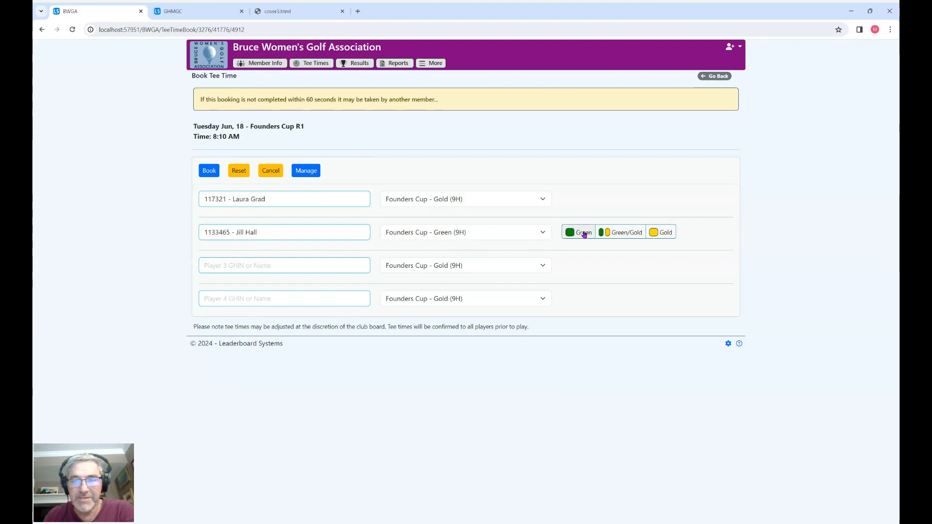
{"action": "left_click", "coordinate": [618, 235]}
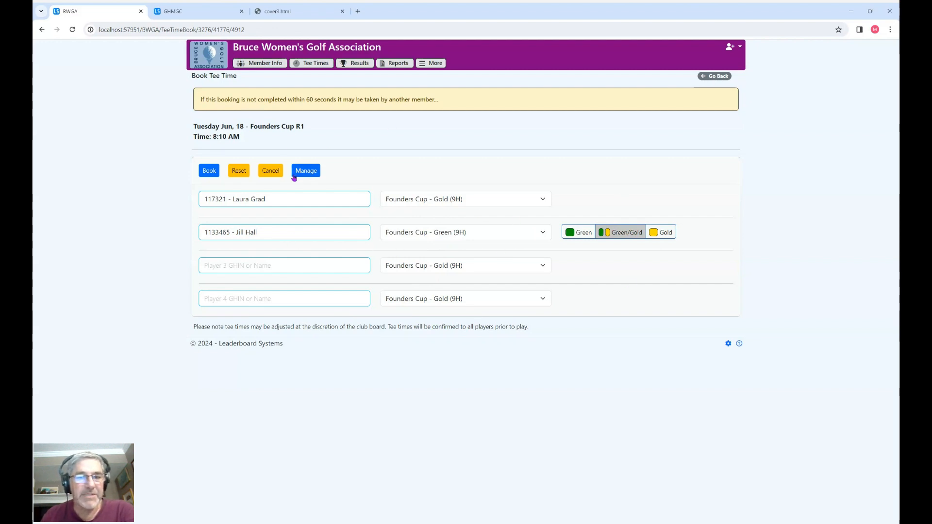
Step: On the GHMGC site, open the block settings of the Test Multi R1 tee times to examine the linked tournament
{"action": "left_click", "coordinate": [191, 13]}
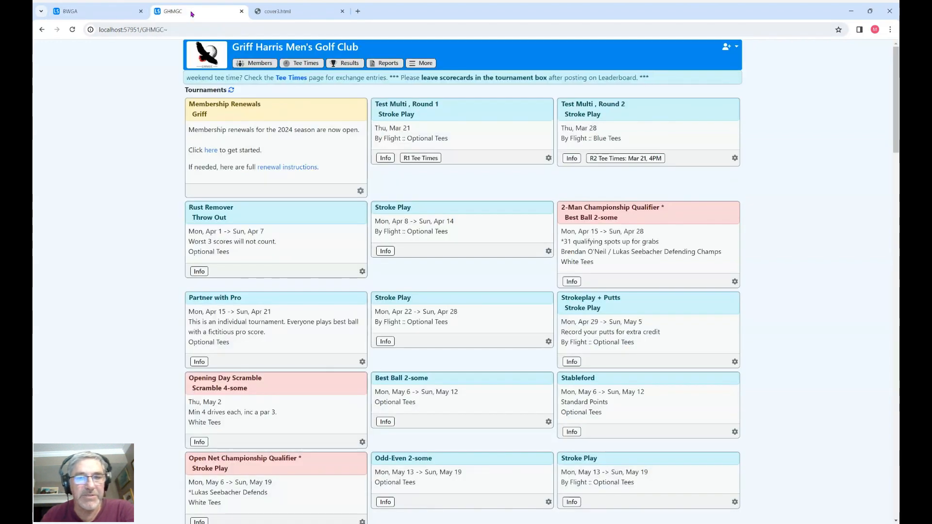
{"action": "left_click", "coordinate": [418, 159]}
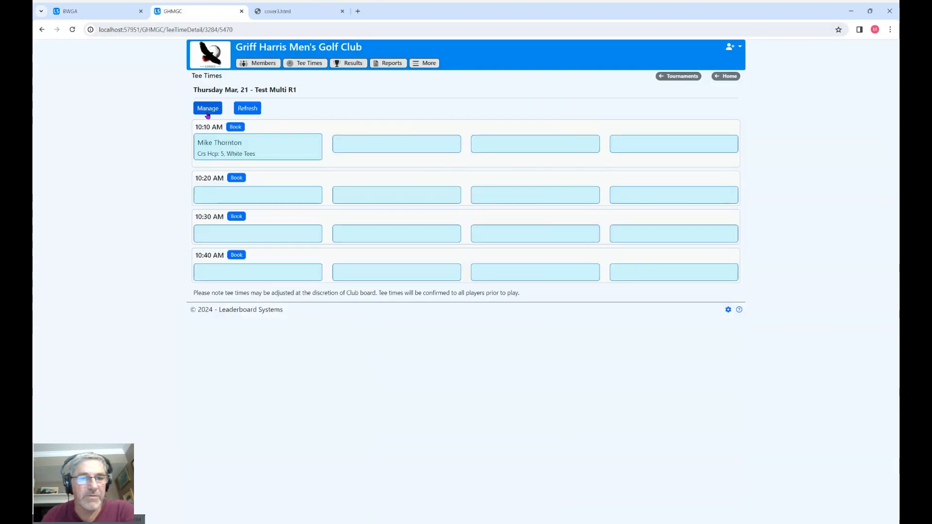
{"action": "left_click", "coordinate": [208, 109]}
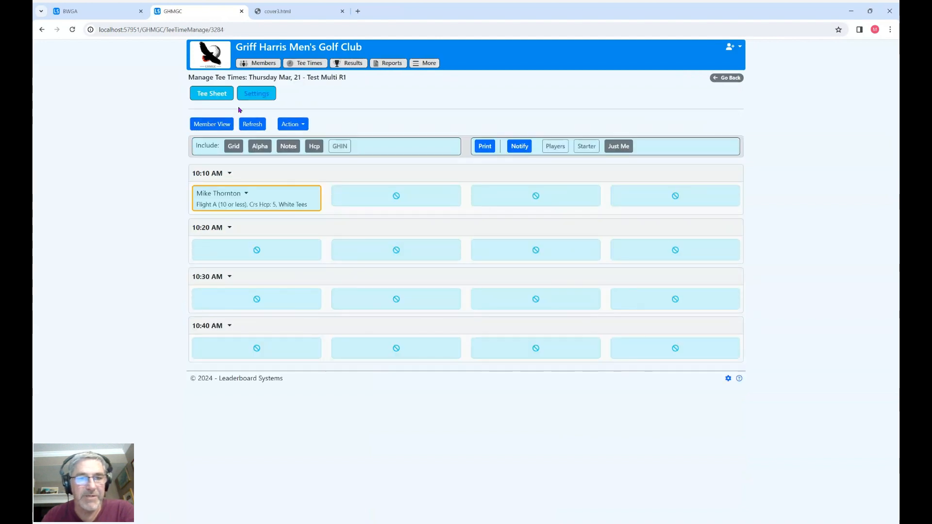
{"action": "left_click", "coordinate": [247, 94]}
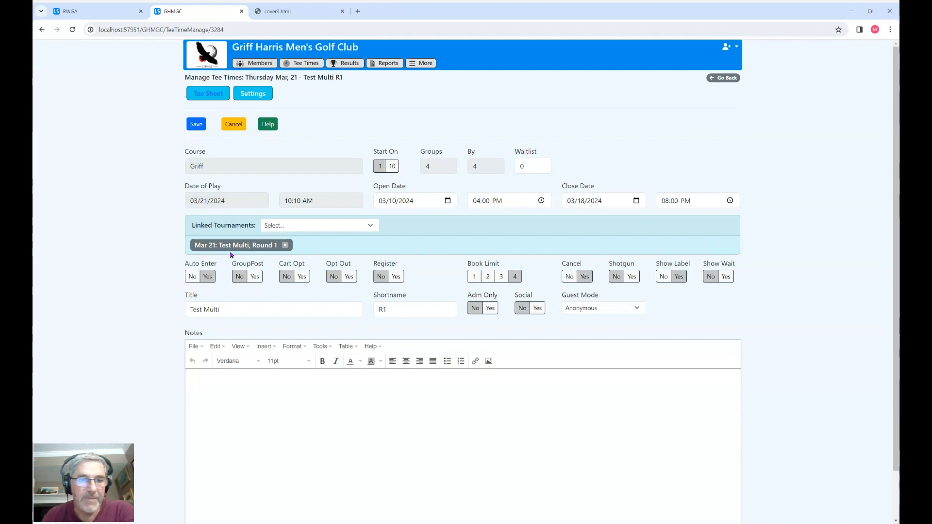
Step: Return to the BWGA site and open the block settings of the Founders Cup R1 tee times
{"action": "left_click", "coordinate": [95, 12]}
{"action": "left_click", "coordinate": [306, 173]}
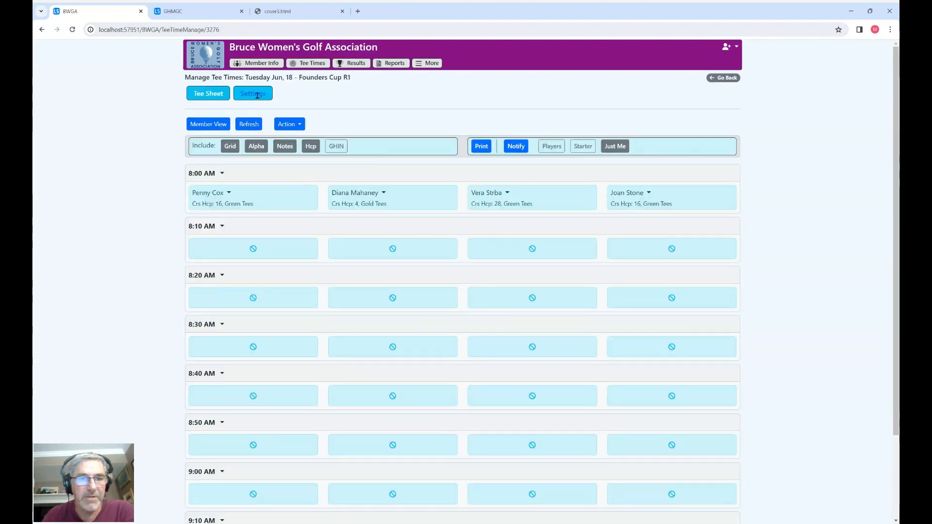
{"action": "left_click", "coordinate": [258, 96]}
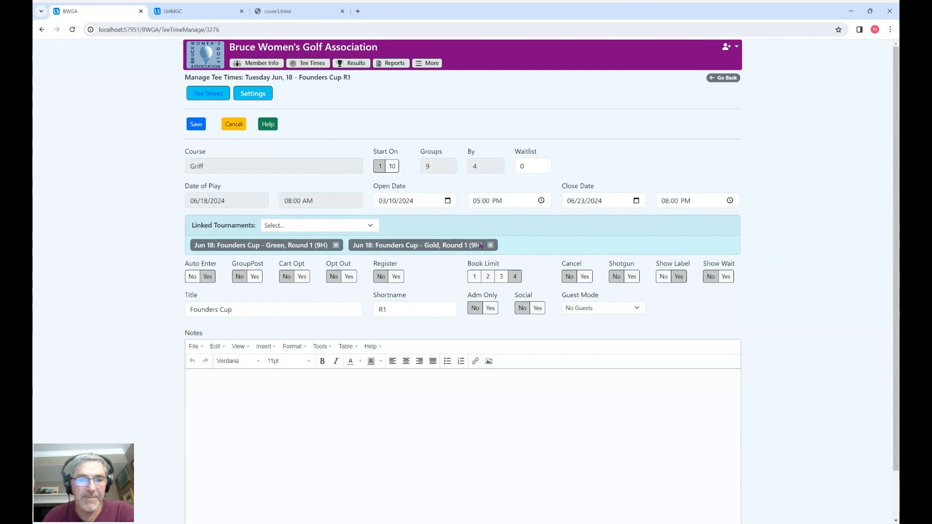
Step: Try linking Founders Cup - Green and Founders Cup - Gold, Round 1 (18H) to the block, and remove both 18H links again
{"action": "left_click", "coordinate": [326, 228]}
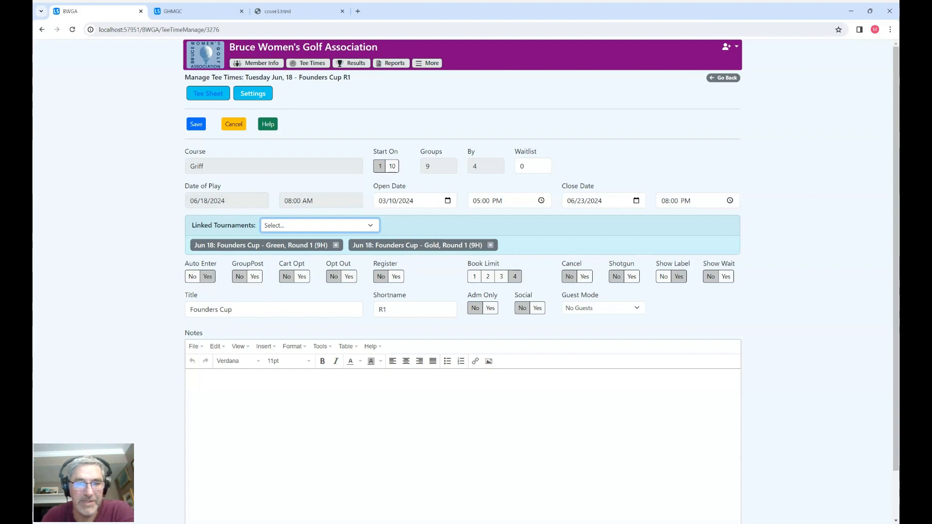
{"action": "left_click", "coordinate": [340, 264]}
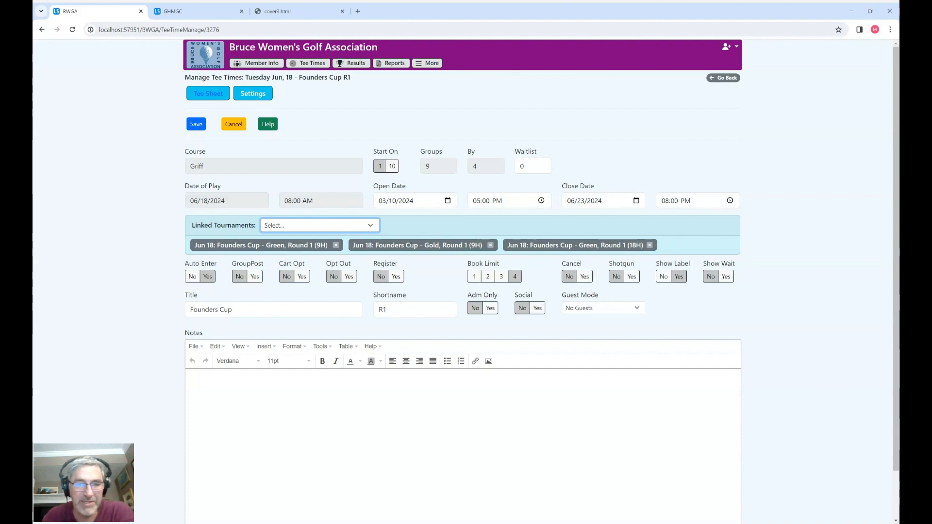
{"action": "left_click", "coordinate": [315, 257]}
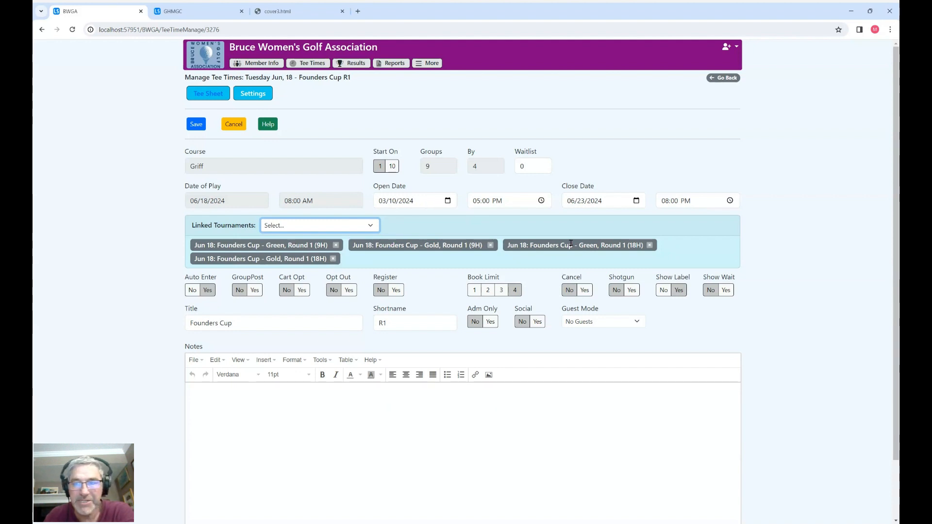
{"action": "left_click", "coordinate": [333, 260]}
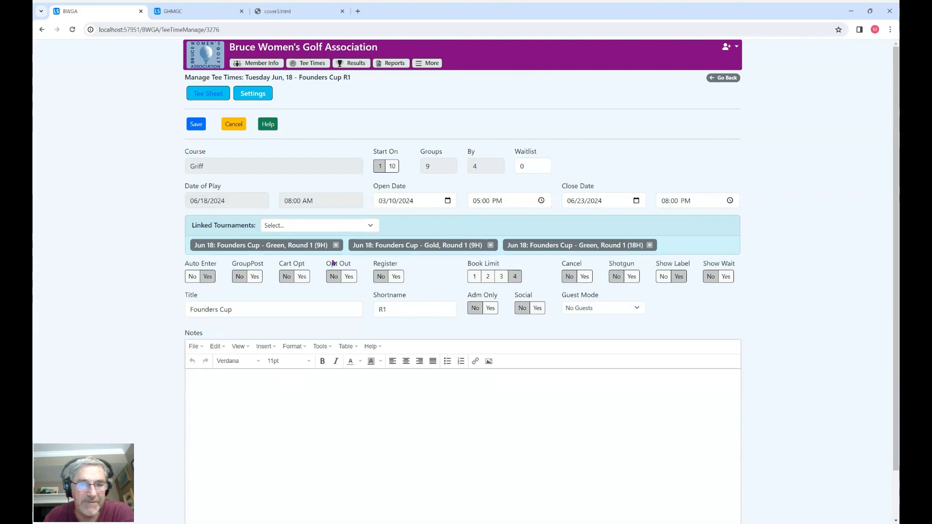
{"action": "left_click", "coordinate": [650, 245]}
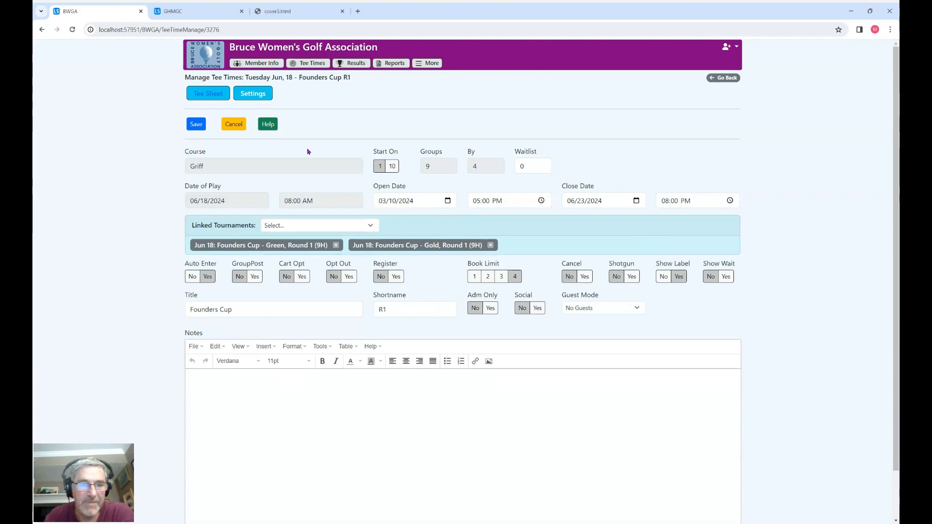